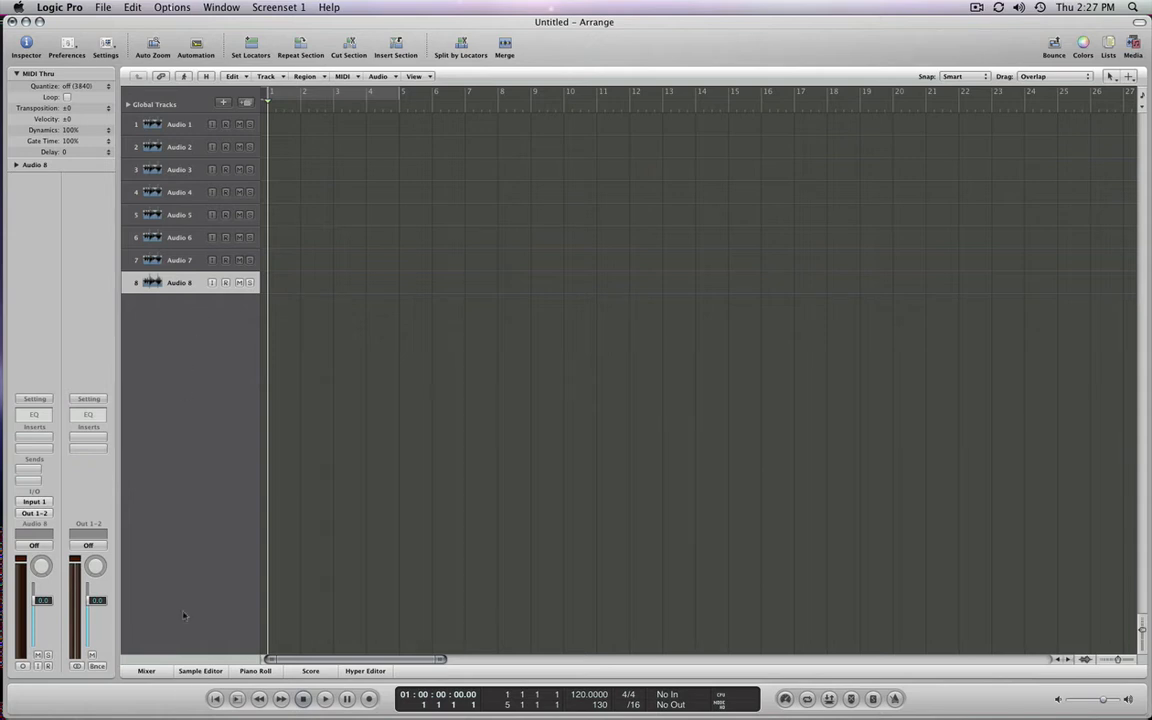
Step: Open the mixer and select each channel strip from Audio 1 through Audio 8 one at a time
click(147, 671)
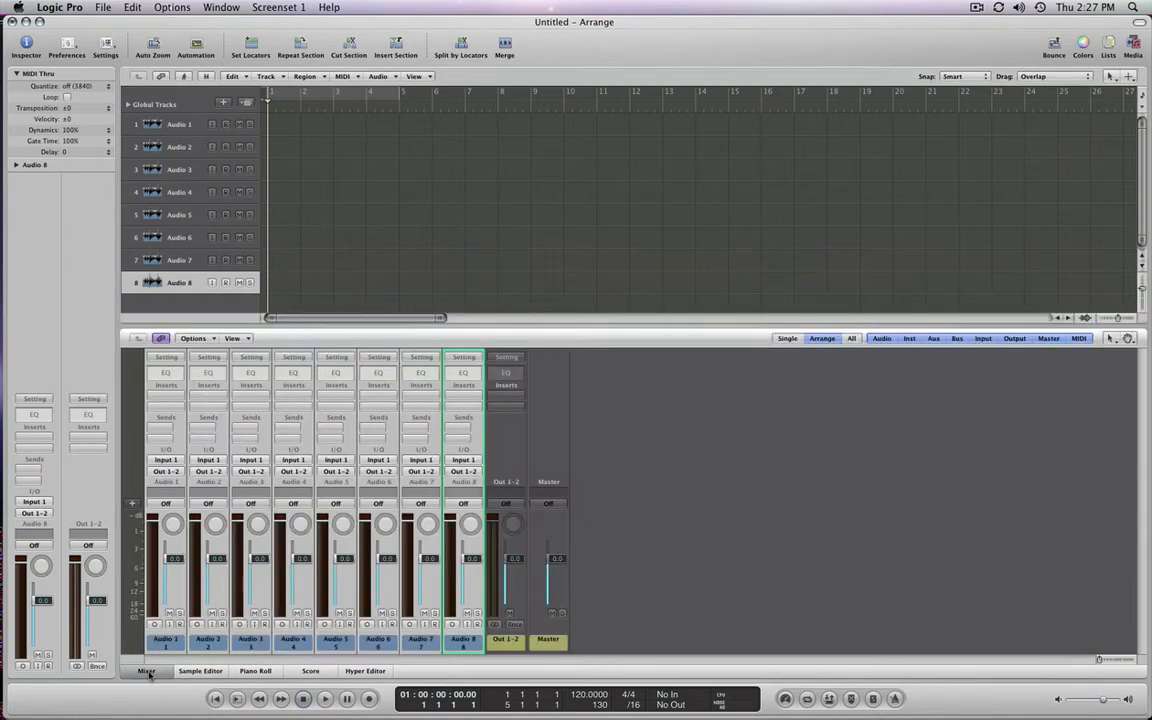
click(160, 590)
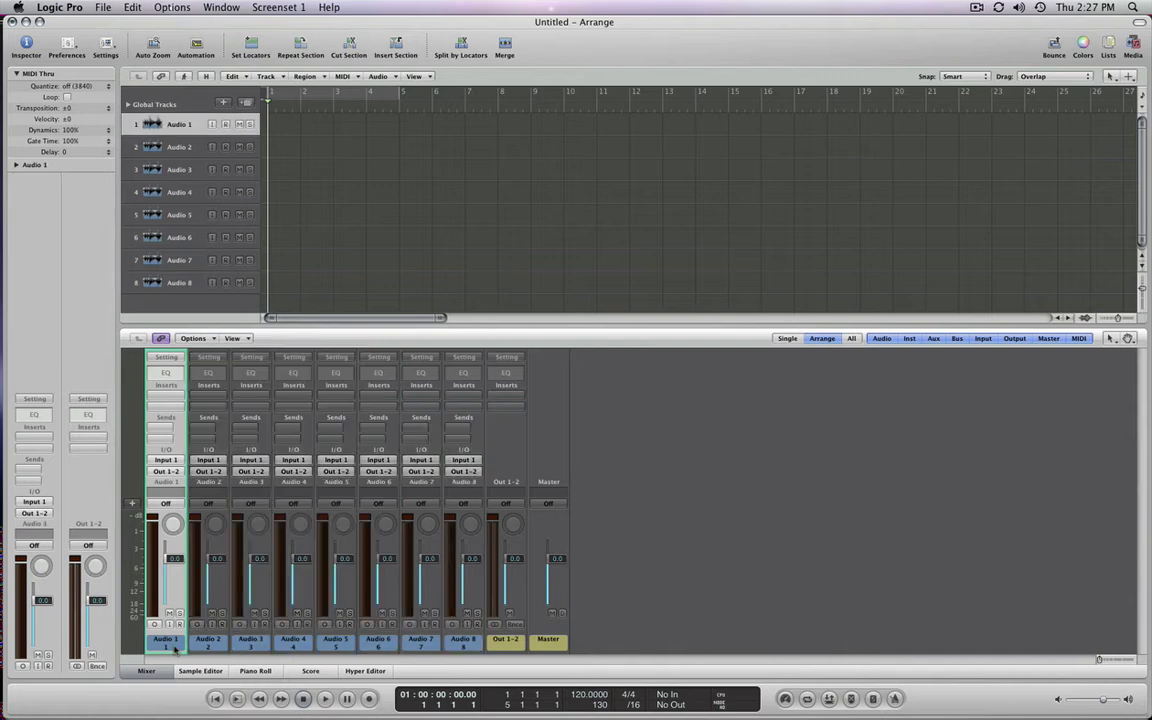
click(208, 585)
click(247, 643)
click(293, 583)
click(336, 583)
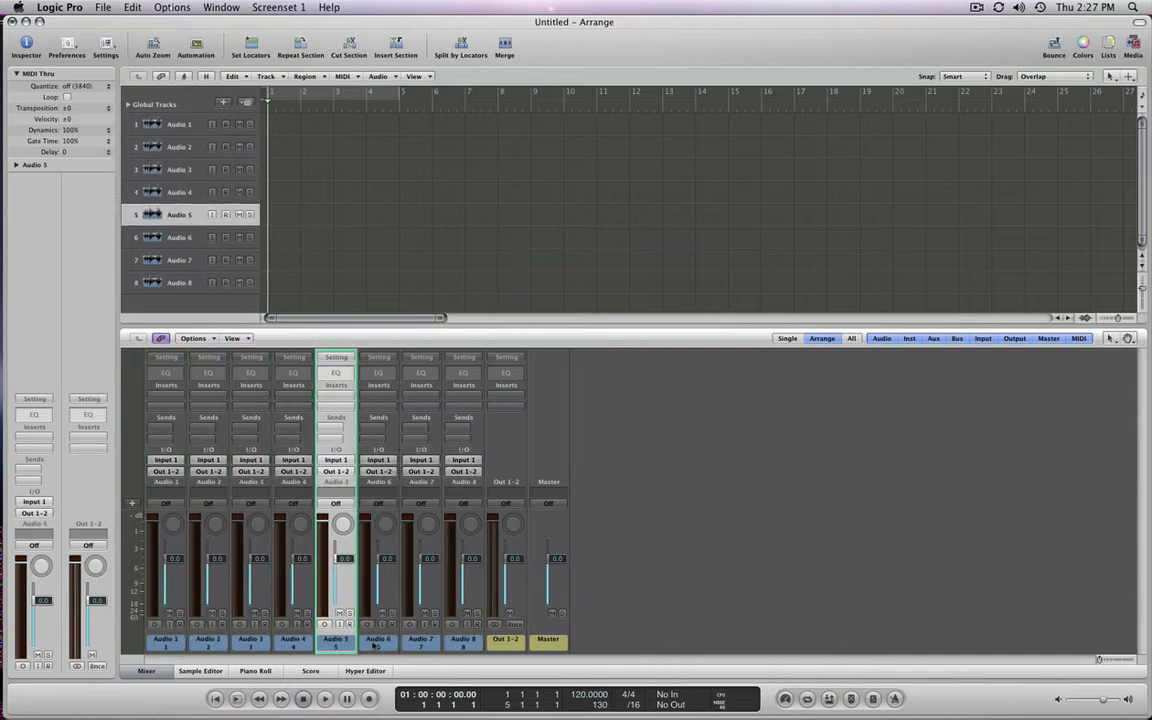
click(378, 583)
click(420, 600)
click(456, 644)
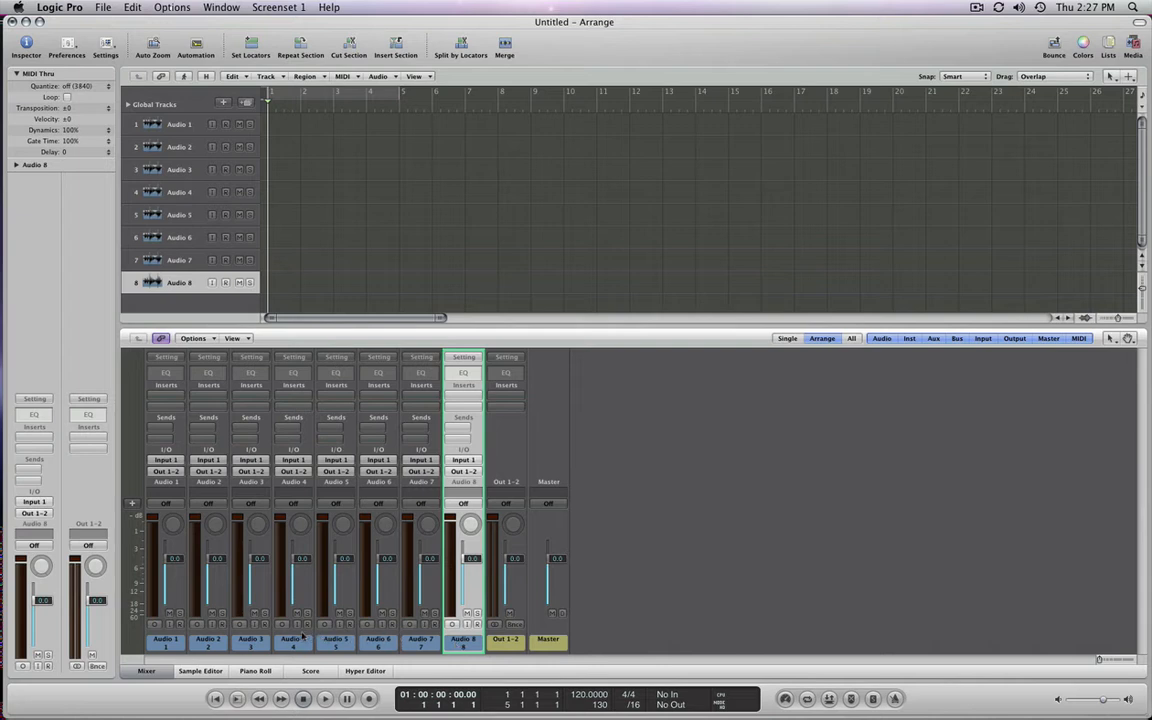
Step: Select the Audio 1 to Audio 8 channel strips together and lower their faders to -1.1 dB
drag(166, 641, 460, 645)
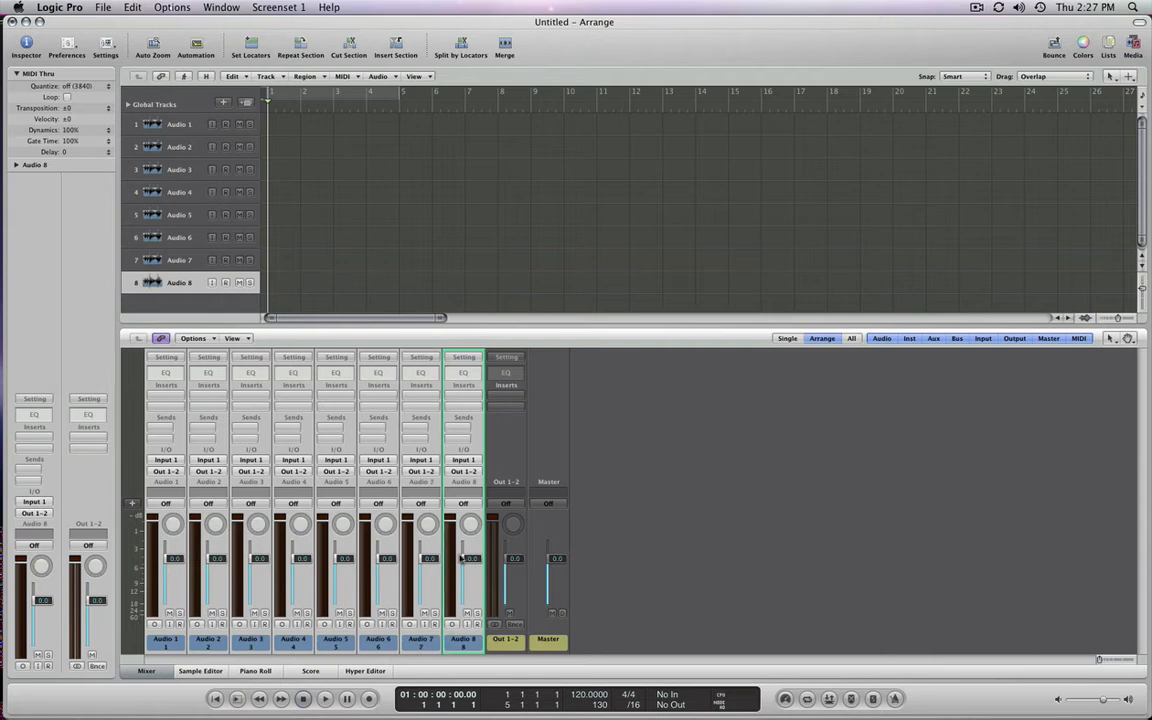
drag(457, 562, 457, 565)
drag(180, 557, 179, 528)
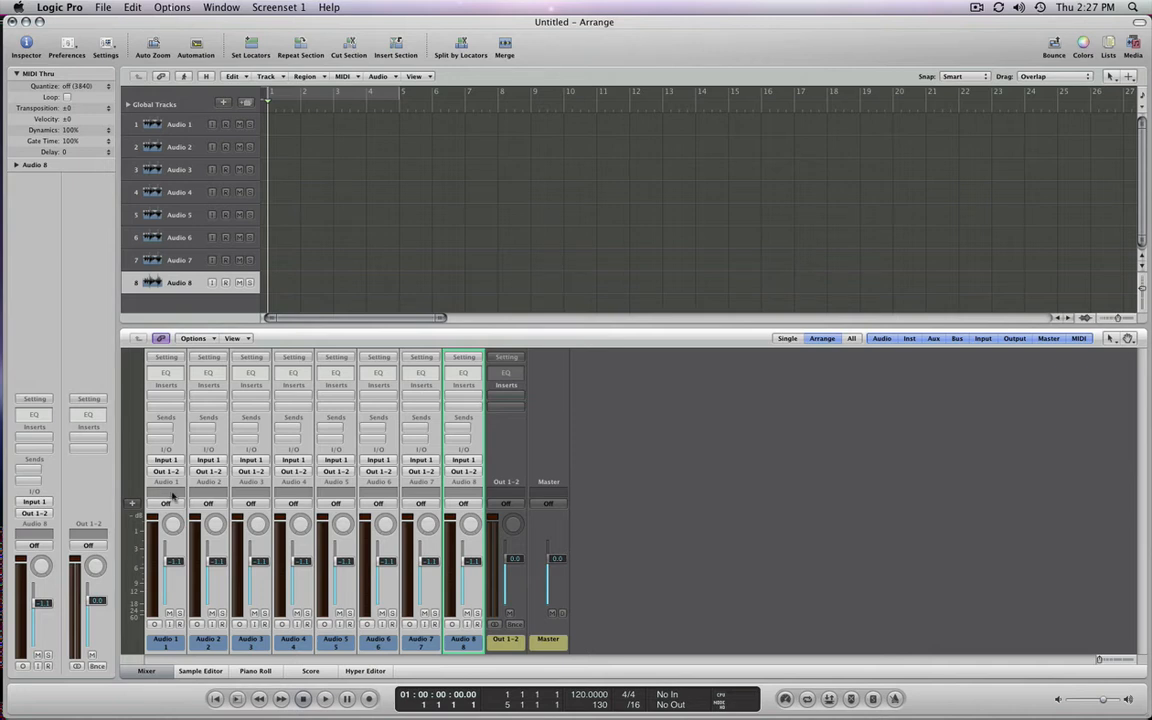
Step: Assign the eight selected channels to Group 1, name the group "drums" and enable Region Selection (Edit)
click(166, 494)
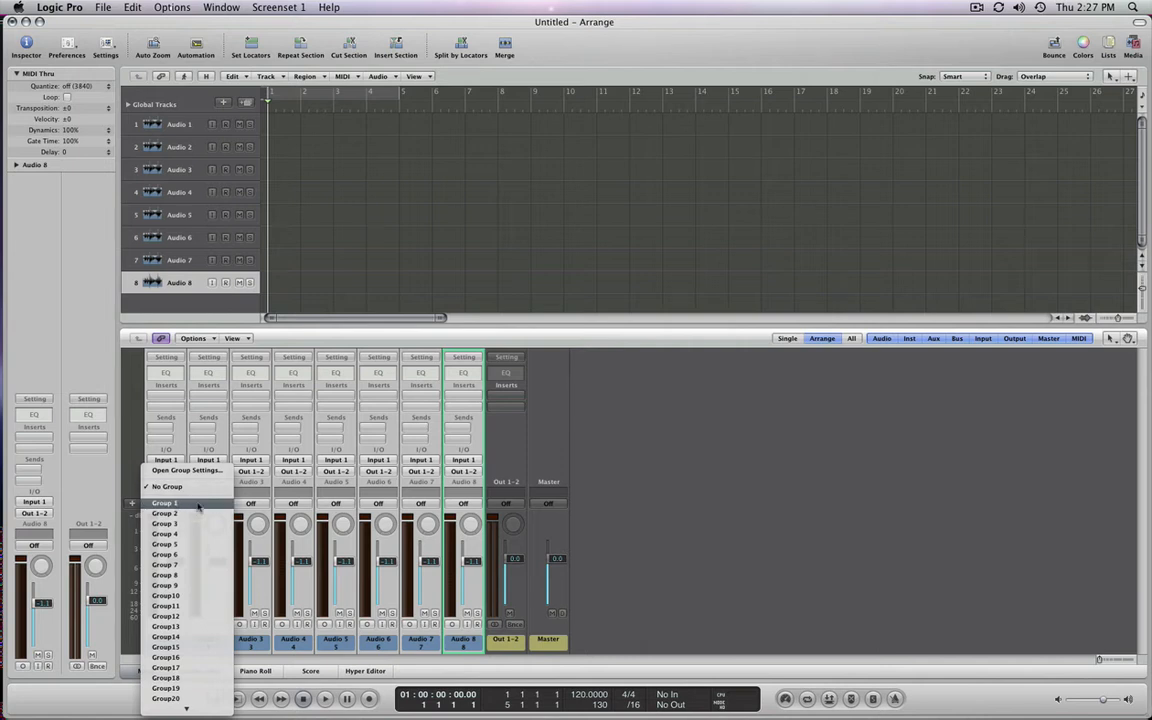
click(198, 506)
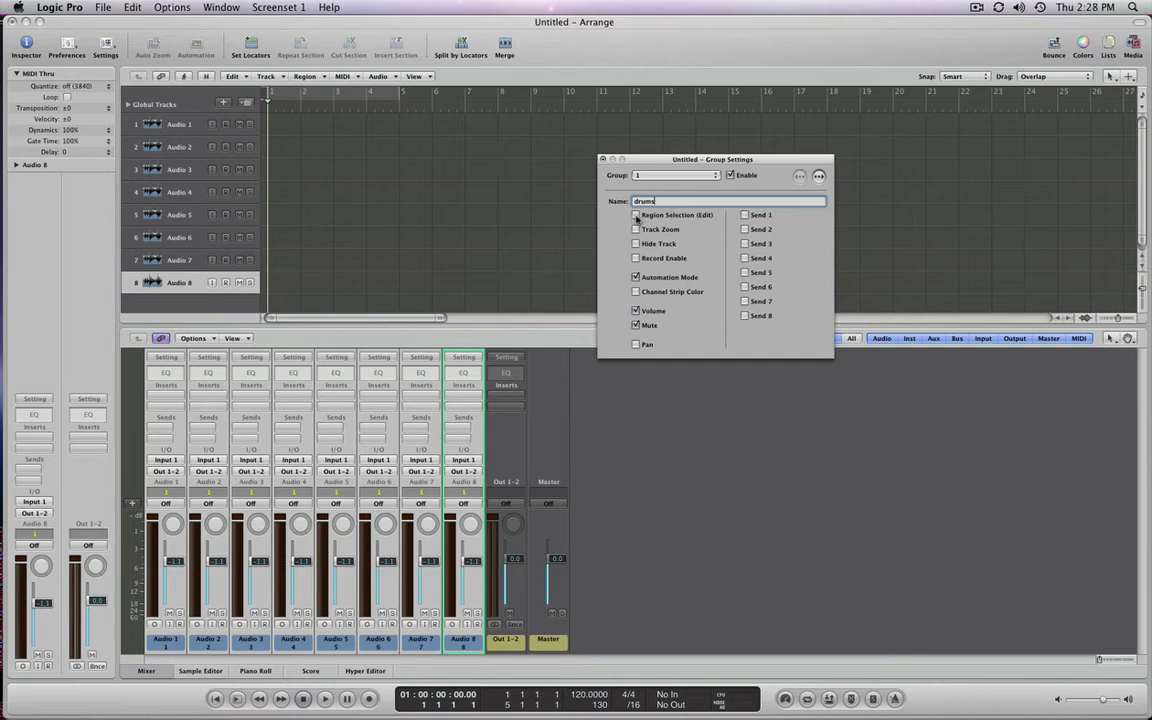
click(635, 216)
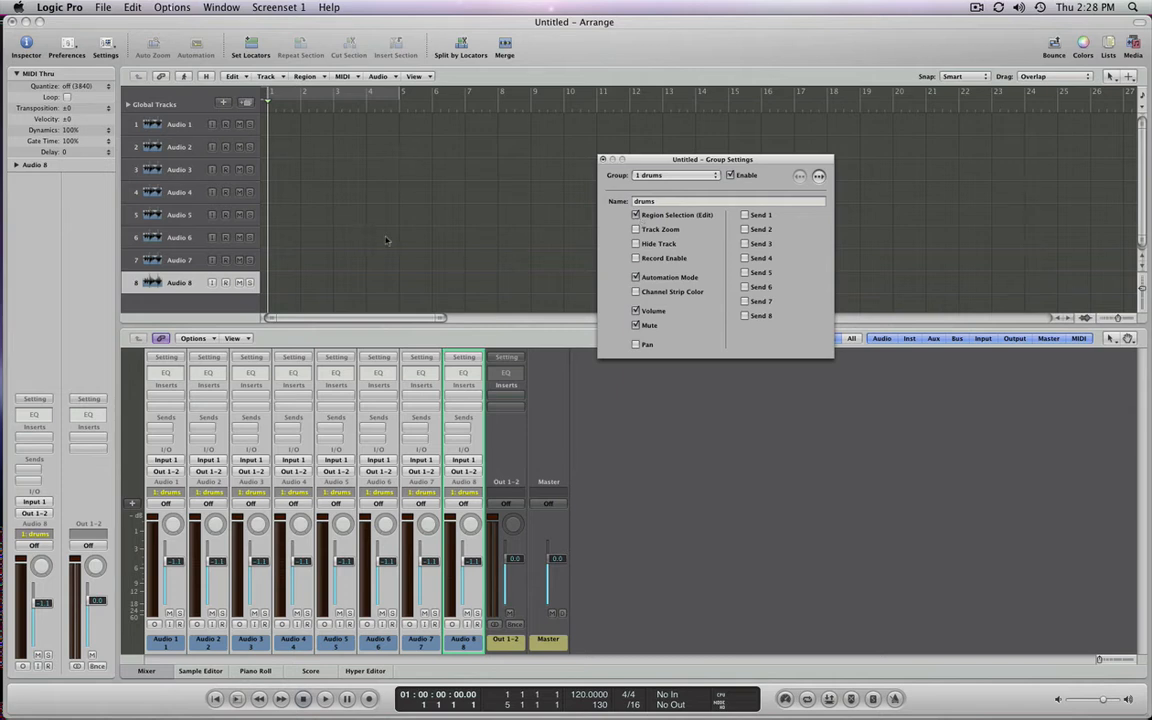
Step: Toggle Hide Track, Record Enable, Channel Strip Color, Pan, Send 1 and Send 2 for the drums group and close its settings
click(636, 245)
click(636, 259)
click(636, 292)
click(636, 345)
click(744, 215)
click(744, 230)
click(744, 216)
click(744, 230)
click(603, 159)
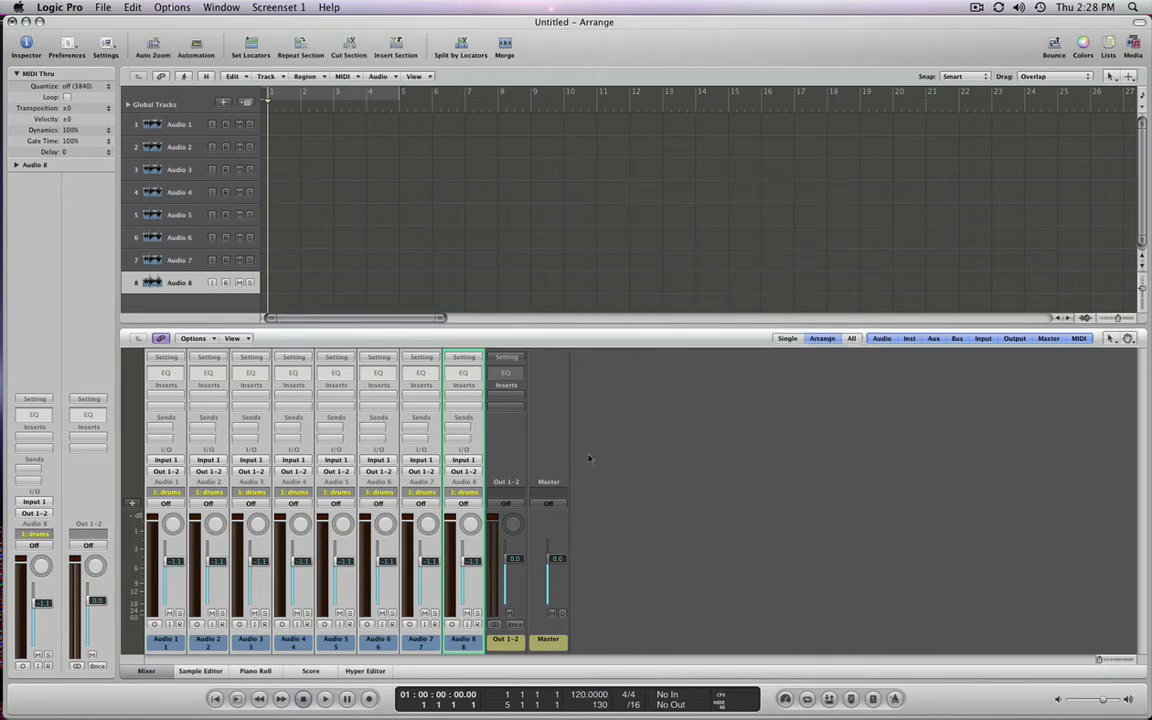
Step: Select only the Out 1-2 channel strip and lower the grouped drum faders to -1.8 dB using the Audio 5 fader
click(492, 634)
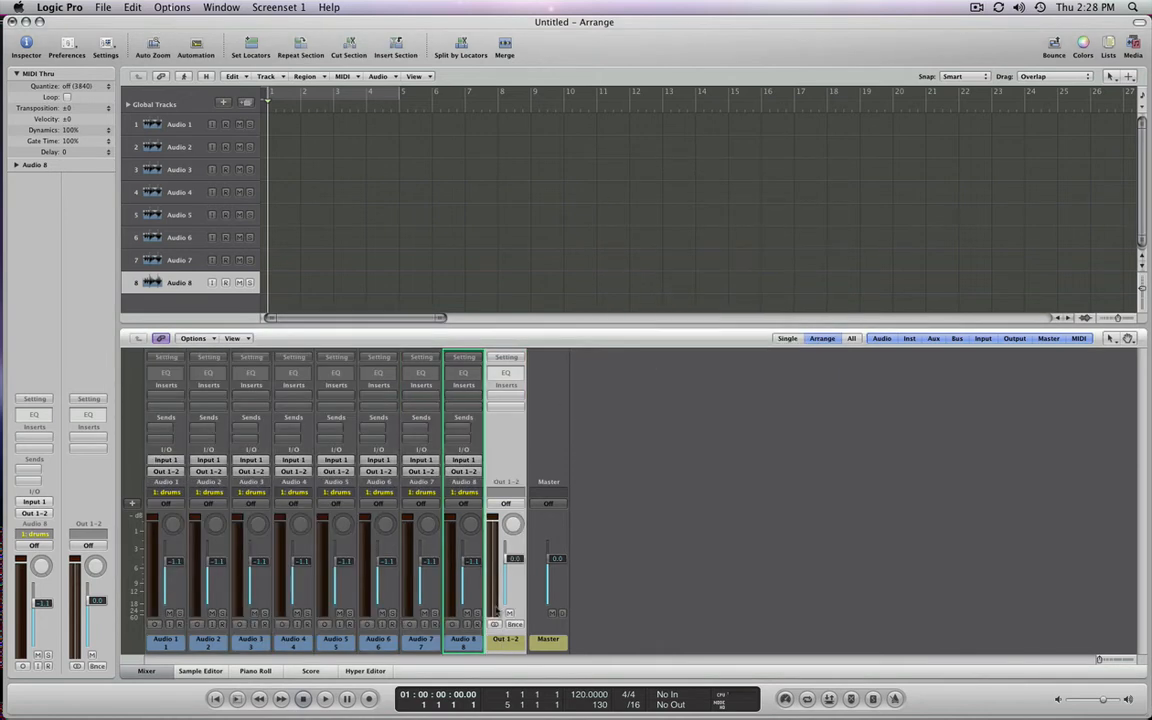
mouse_move(345, 563)
mouse_down()
mouse_move(345, 550)
mouse_move(345, 562)
mouse_up()
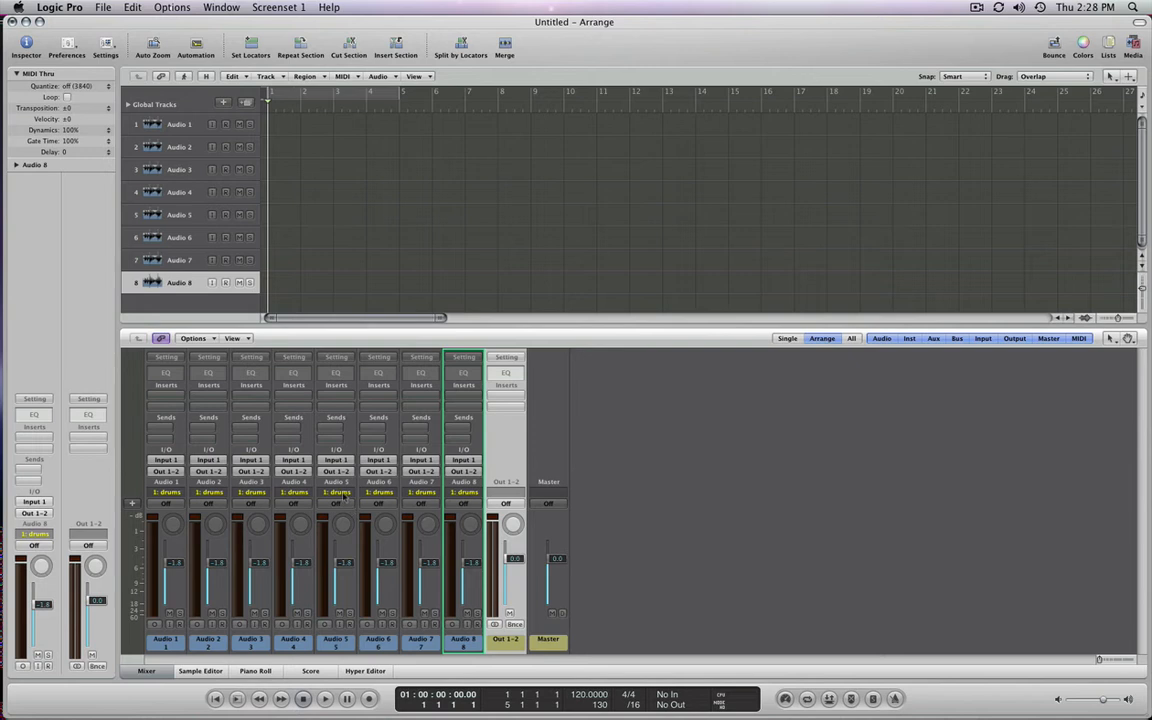
Step: Set Audio 5 to No Group and raise its fader independently of the other drum channels
click(343, 497)
click(338, 482)
drag(345, 558, 345, 549)
Step: Reassign Audio 5 to Group 1: drums and lower the grouped faders to -12.8 dB, with Audio 5 at -7.3 dB
click(345, 492)
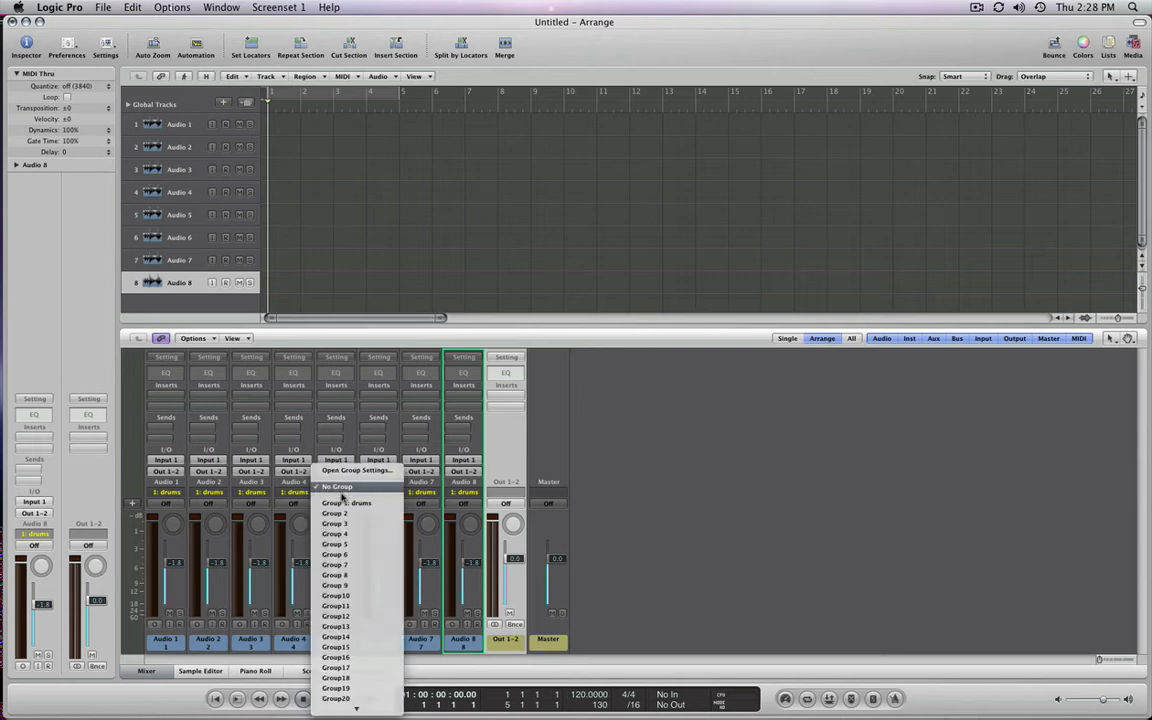
click(340, 505)
mouse_move(340, 561)
mouse_down()
mouse_move(340, 591)
mouse_move(340, 563)
mouse_move(340, 573)
mouse_up()
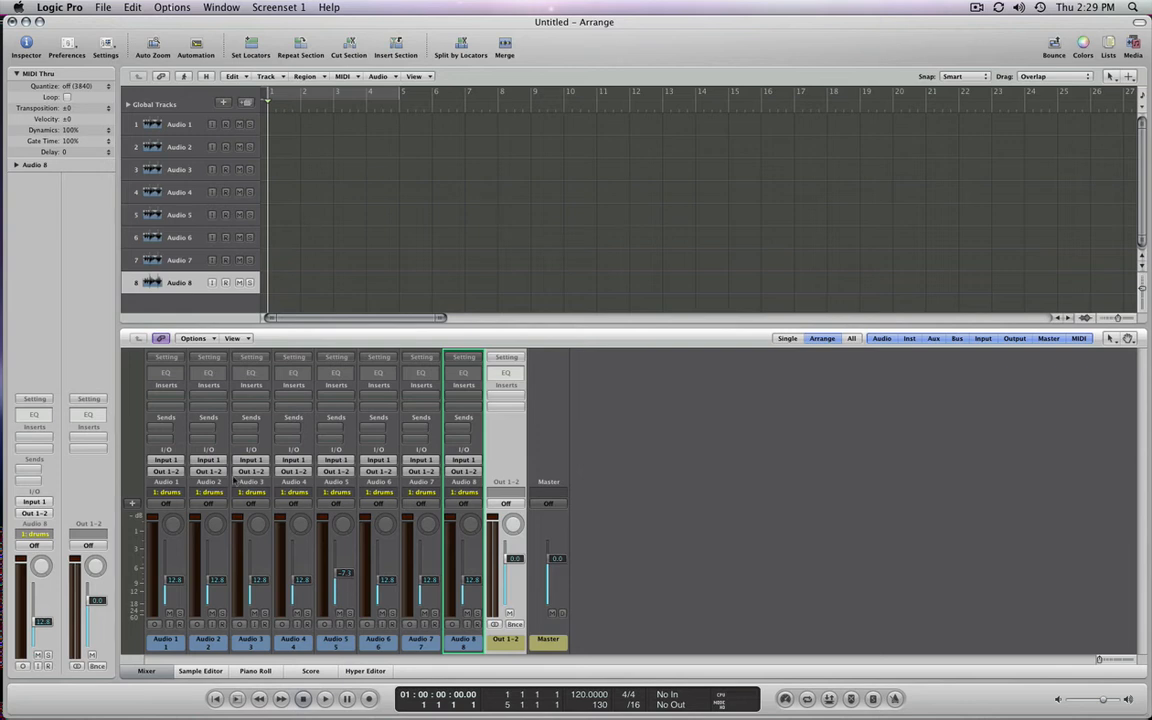
Step: Select the Audio 1 to Audio 8 channel strips and insert the mono Echo delay plug-in on all of them
click(176, 646)
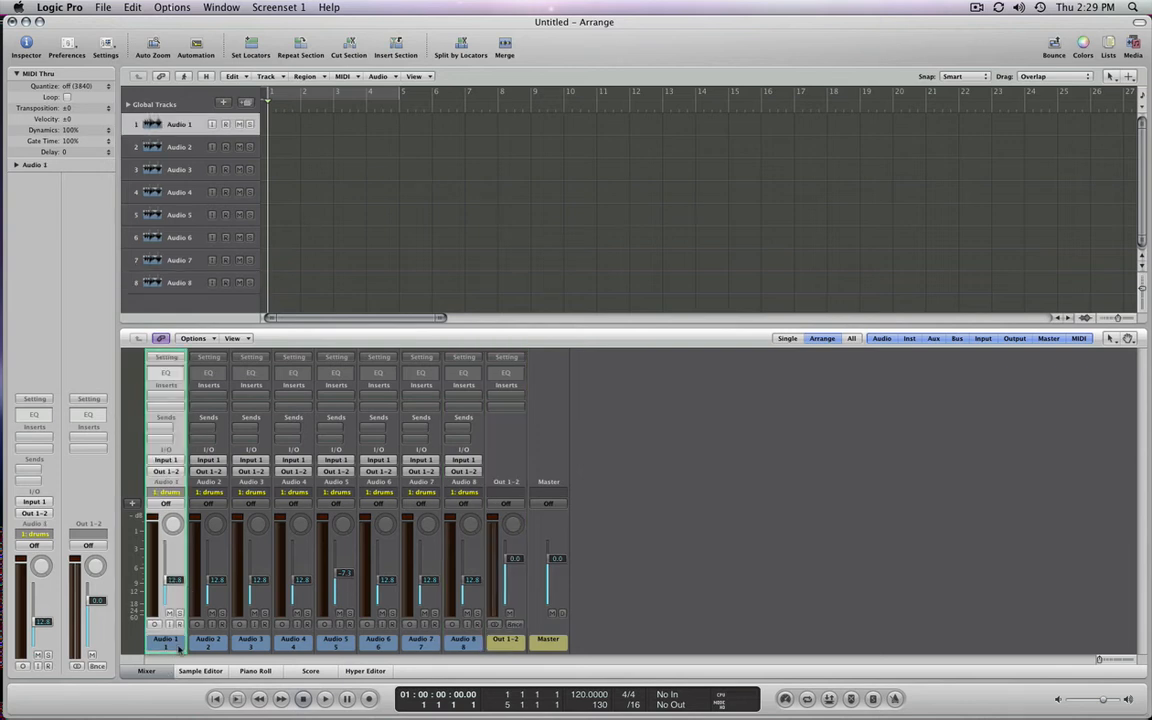
drag(220, 646, 478, 612)
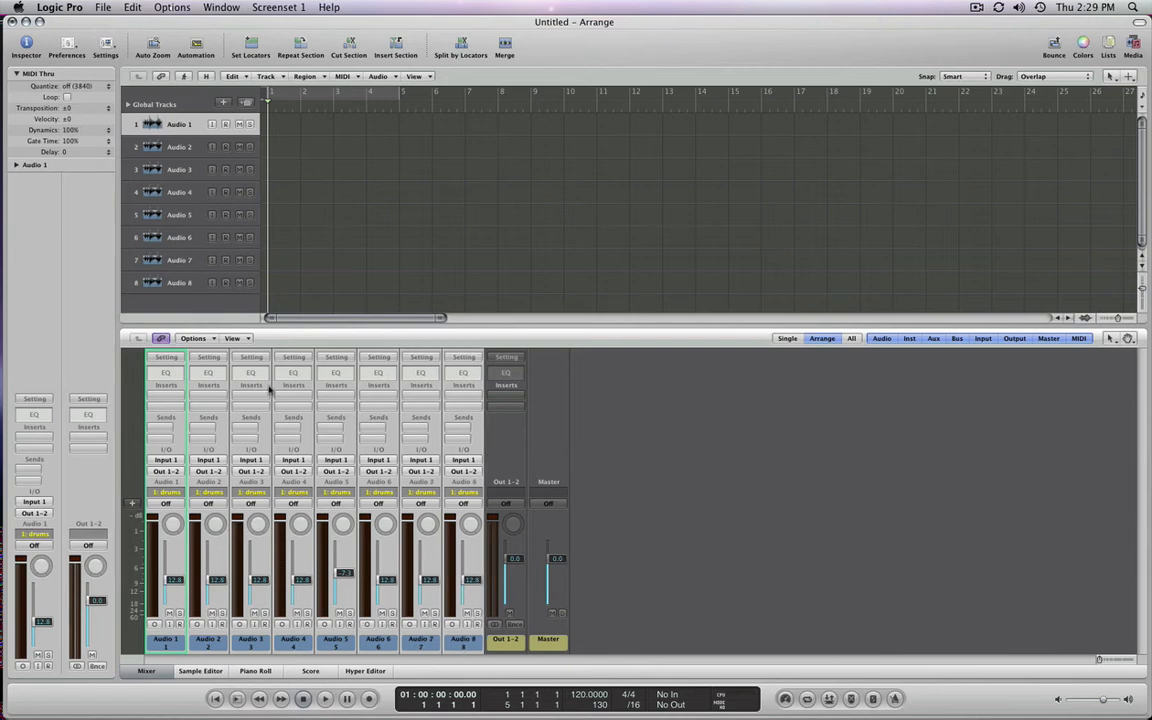
click(152, 392)
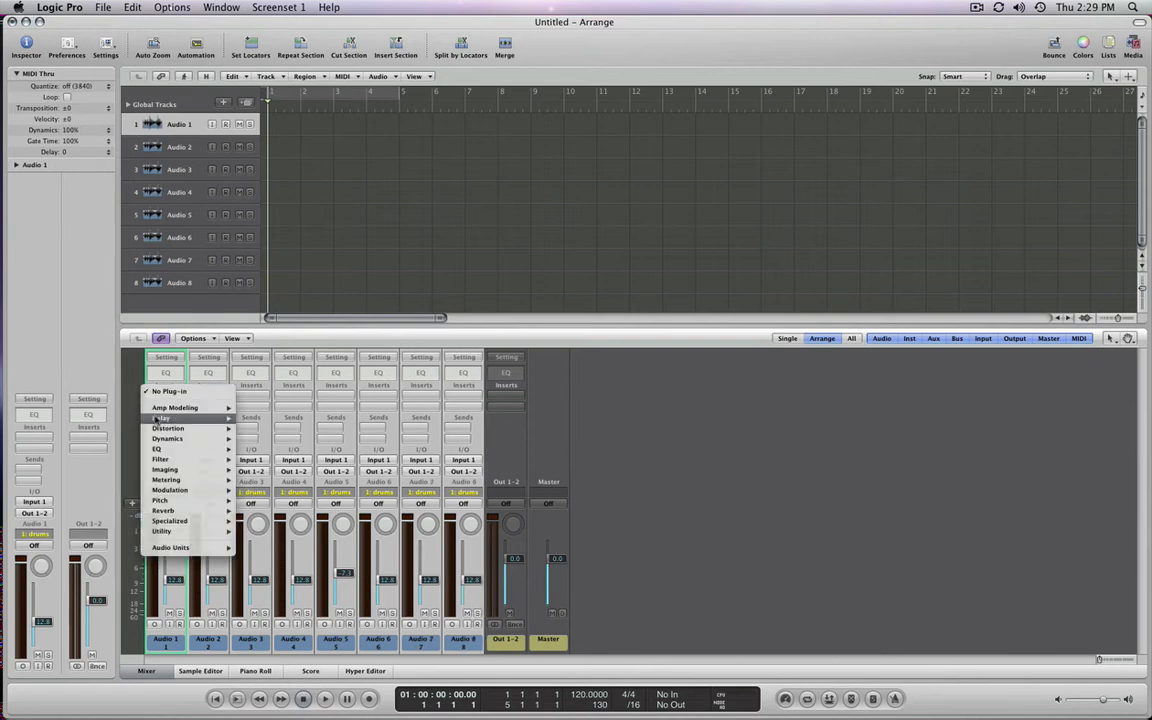
mouse_move(165, 418)
mouse_move(270, 428)
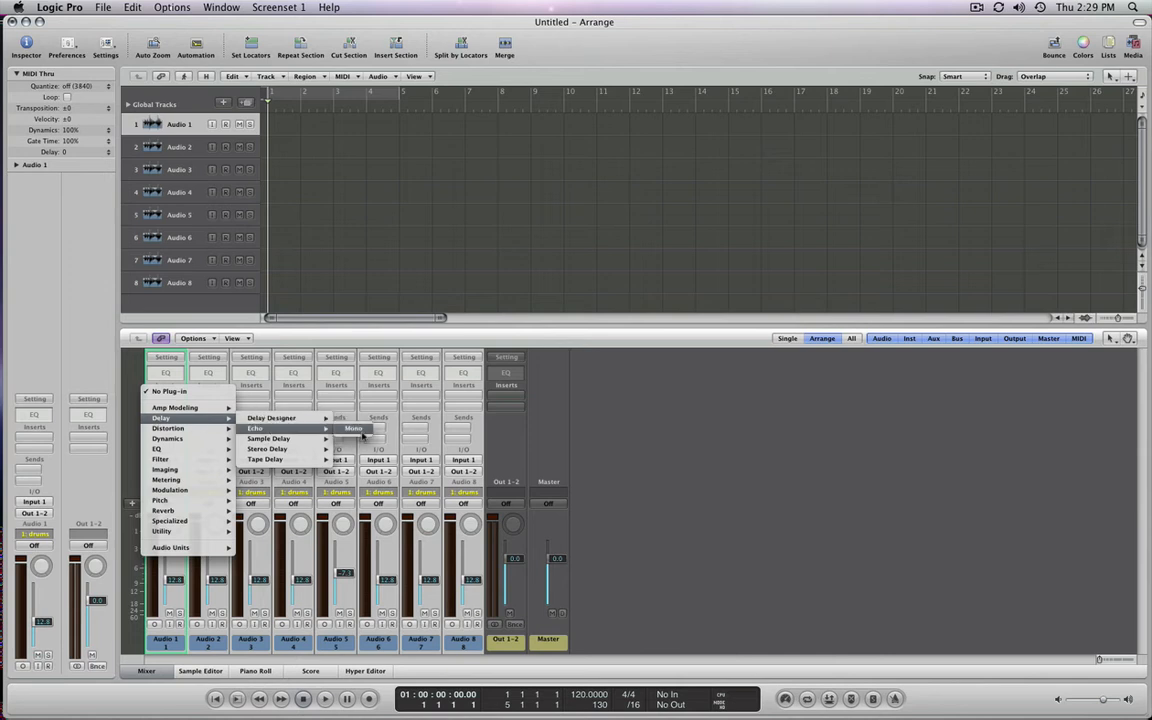
click(356, 429)
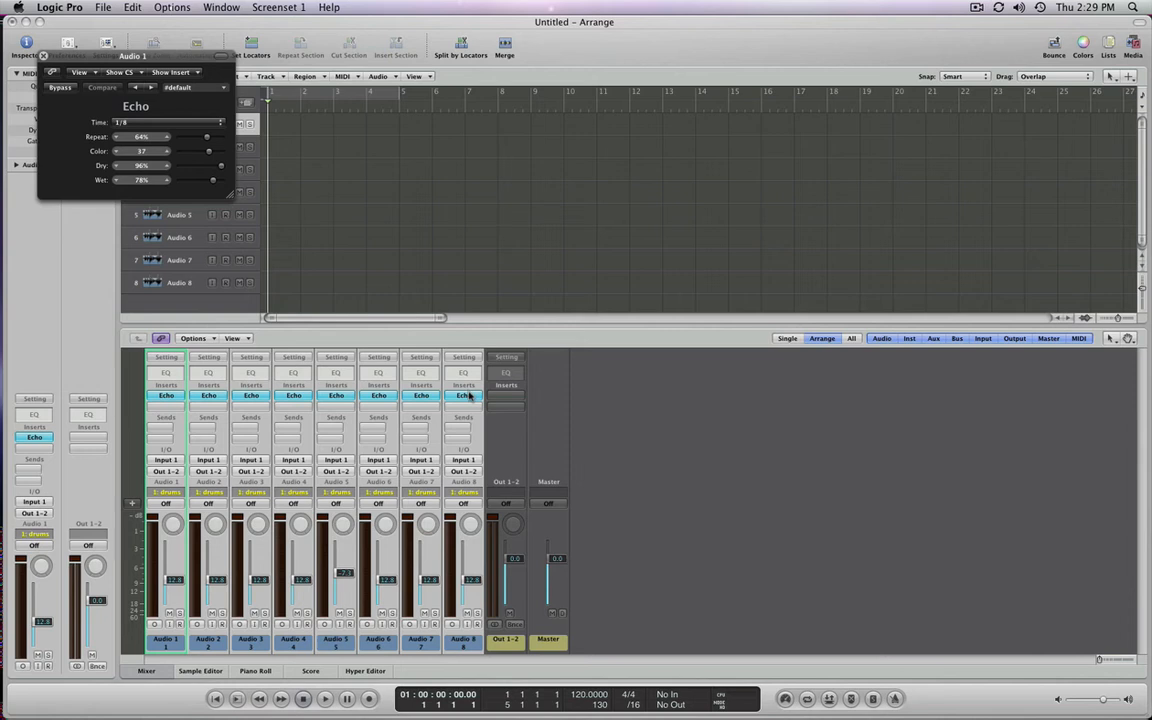
Step: Add a Channel EQ and a send to Bus 1 on all eight selected channels
double_click(160, 375)
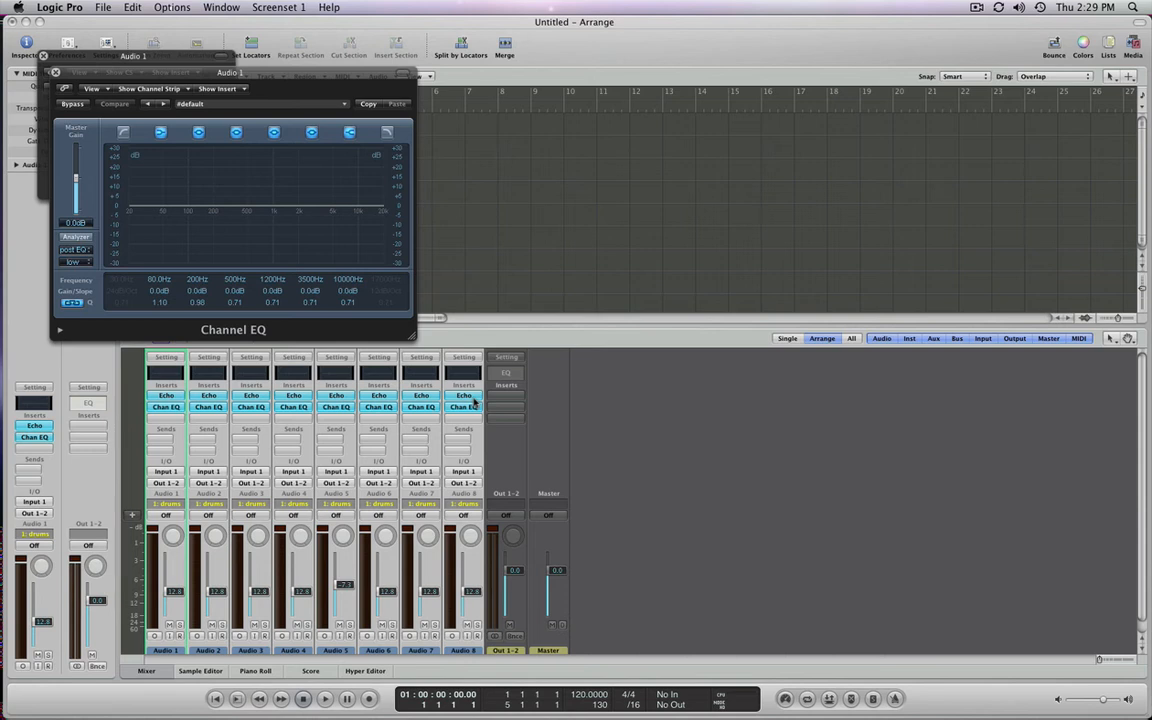
click(159, 437)
mouse_move(160, 450)
click(200, 333)
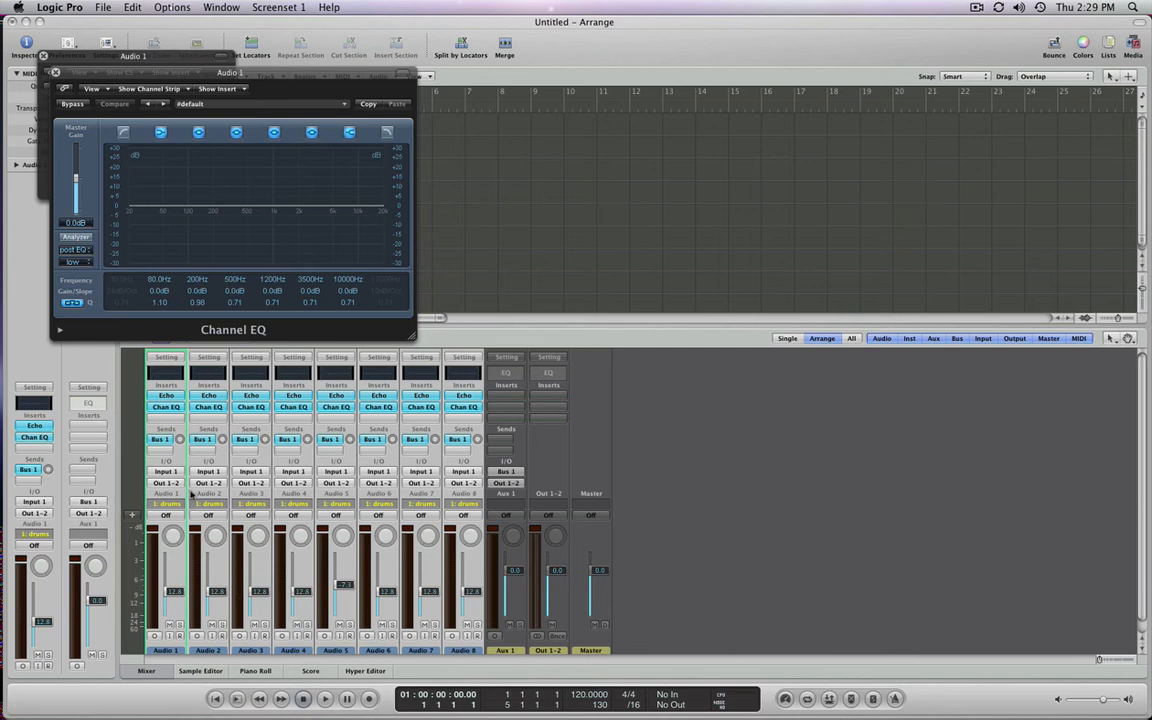
Step: Set the input of the eight selected channels to Input 2 and their output to Bus 1
click(166, 471)
mouse_move(195, 506)
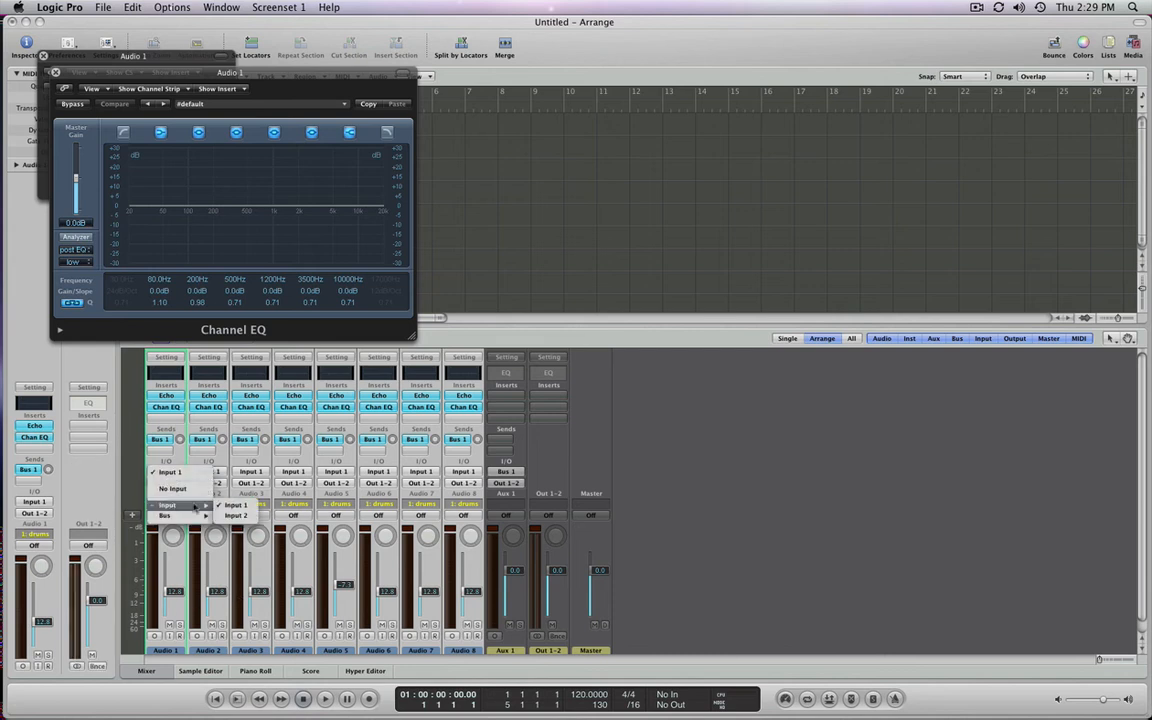
click(240, 515)
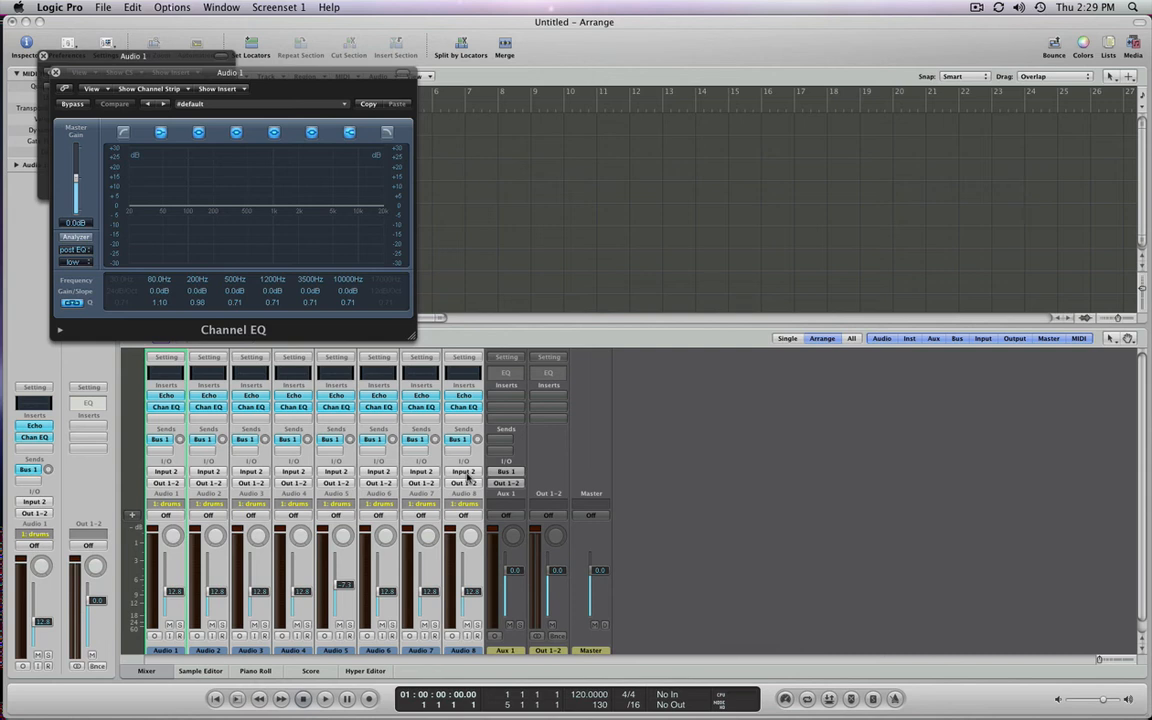
click(166, 483)
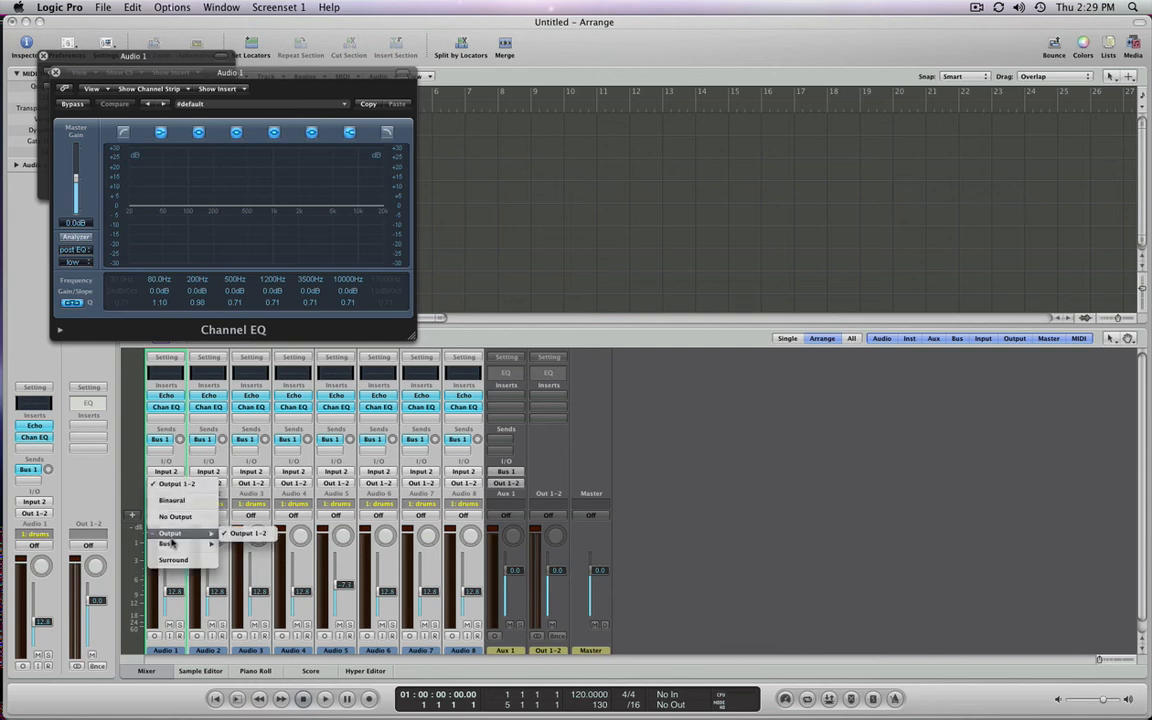
mouse_move(185, 543)
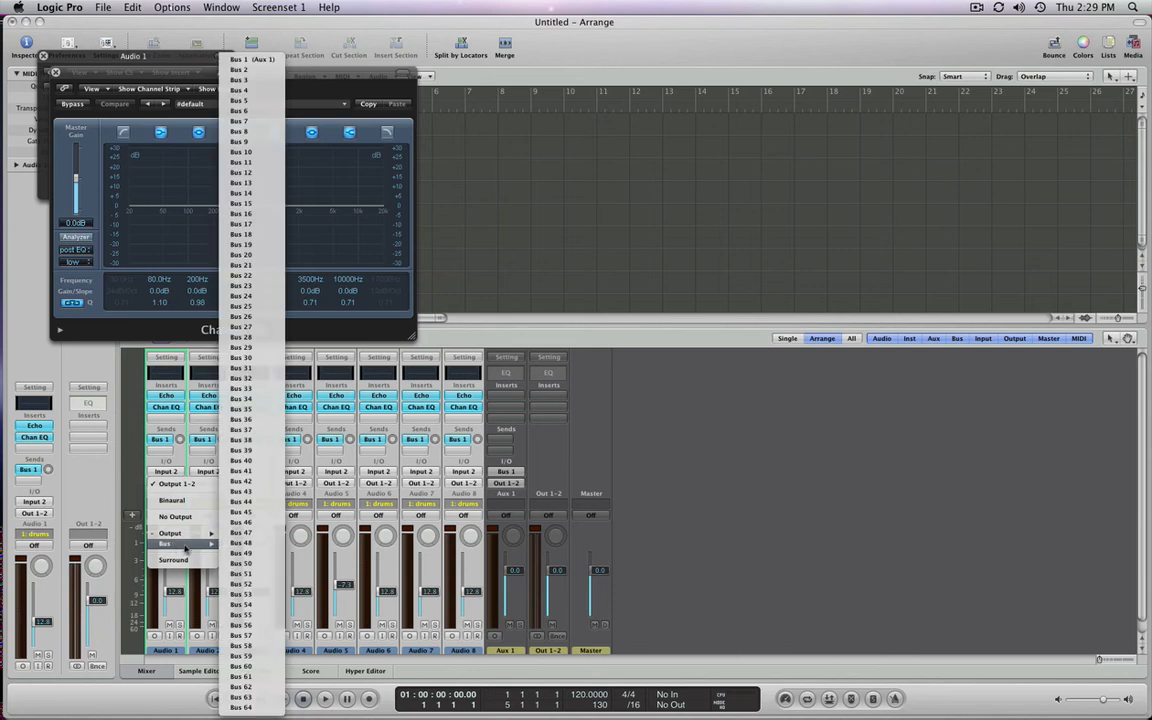
click(250, 59)
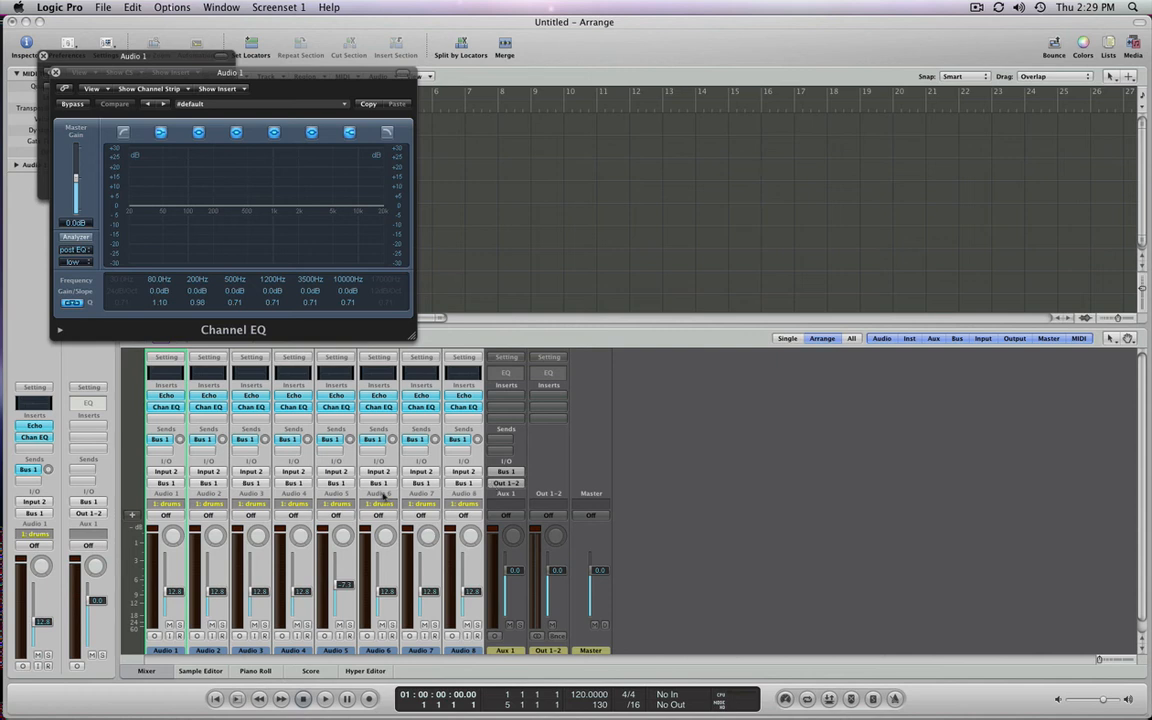
Step: Set the automation mode of the eight selected channels to Read and mute and unmute them together
click(166, 515)
click(159, 526)
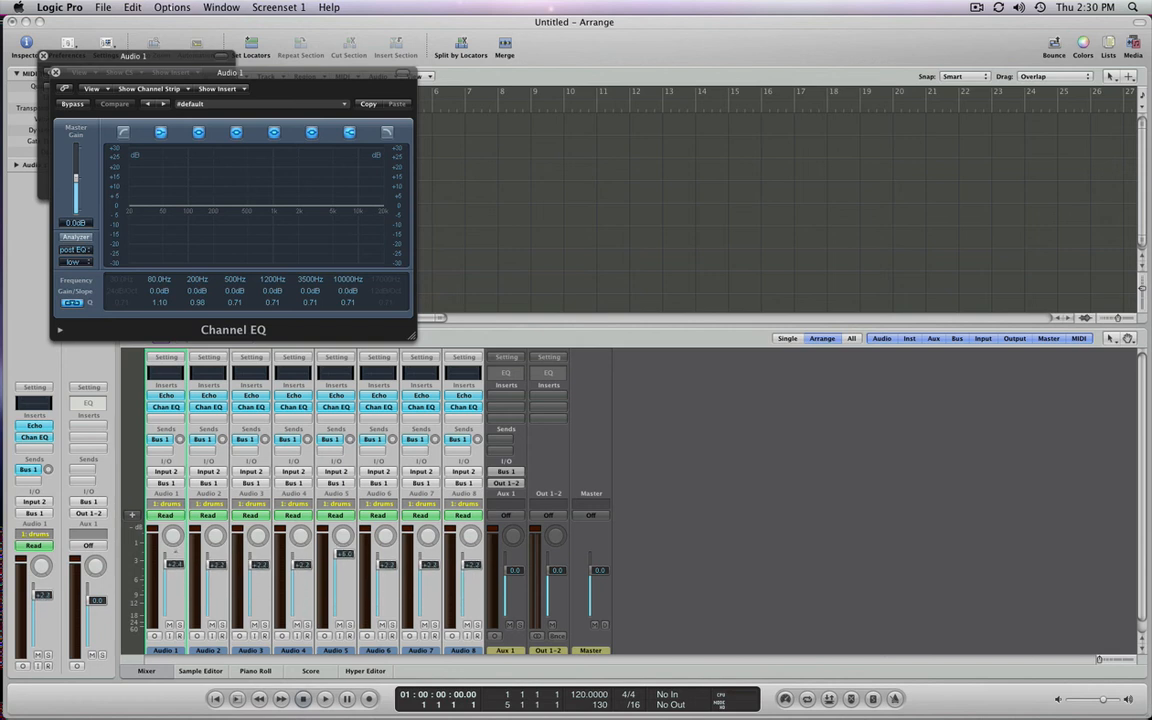
click(170, 625)
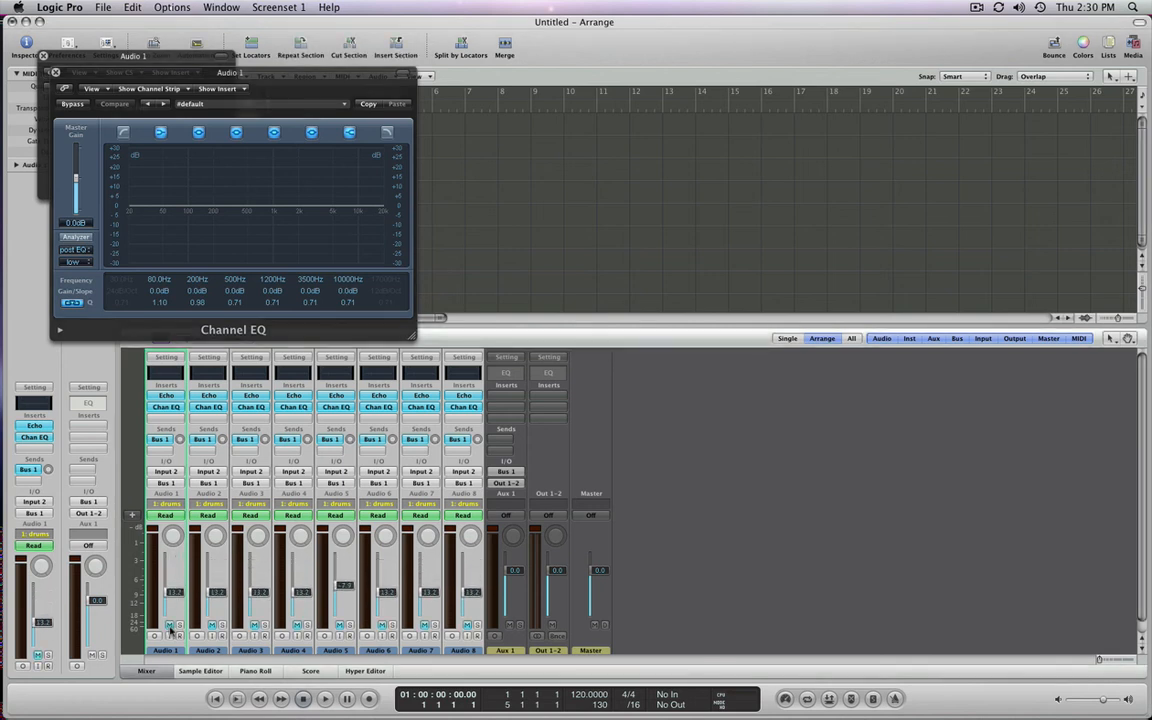
click(170, 625)
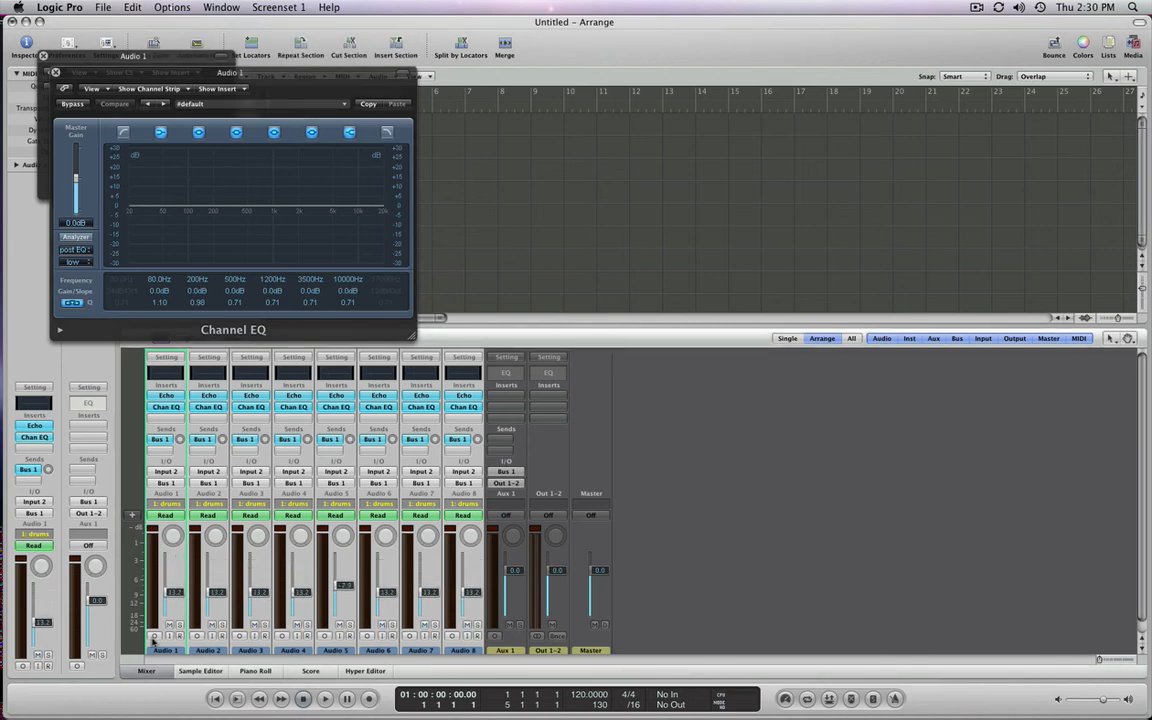
Step: Switch the eight channels between mono and stereo repeatedly, ending in mono, and close the Channel EQ and Echo windows
click(153, 638)
click(153, 638)
click(153, 638)
click(153, 638)
click(153, 638)
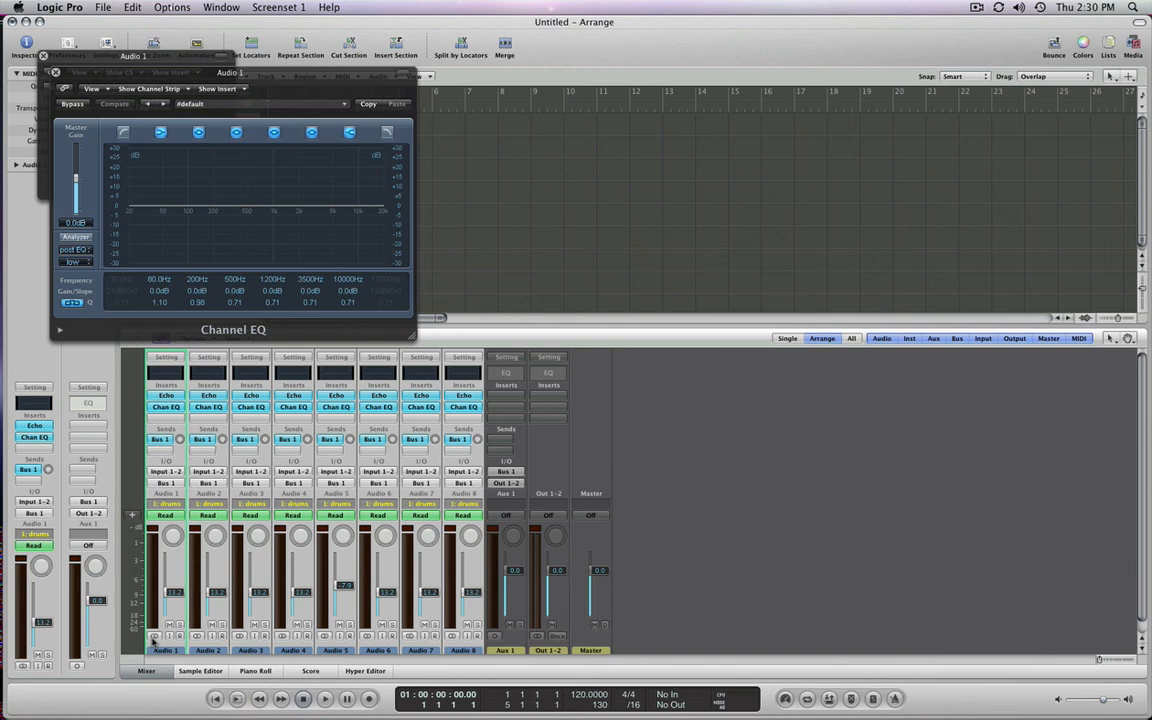
click(452, 637)
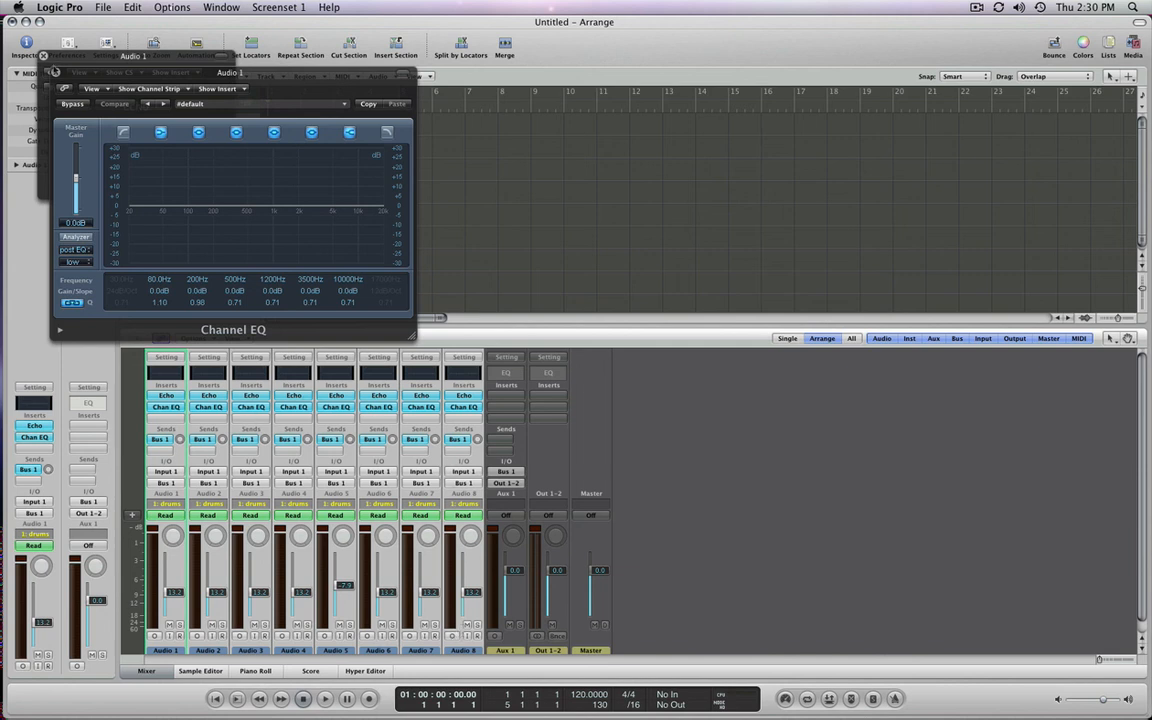
click(55, 72)
click(43, 55)
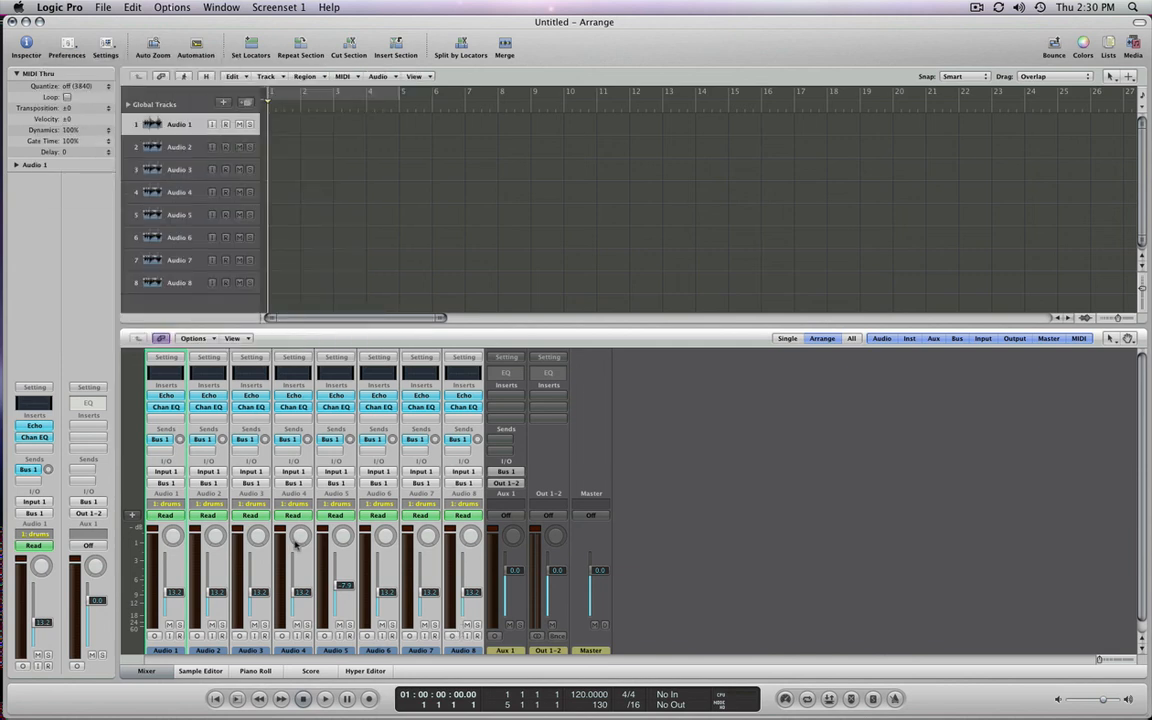